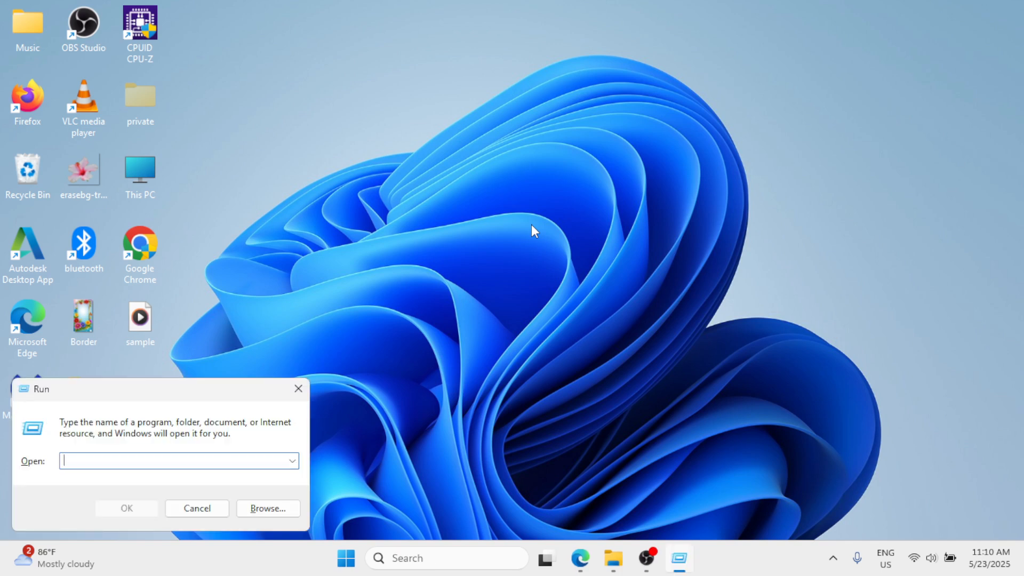
Open Device Manager by running devmgmt.msc and expand the Mice and other pointing devices category
{"action": "type", "text": "devmgmt.msc"}
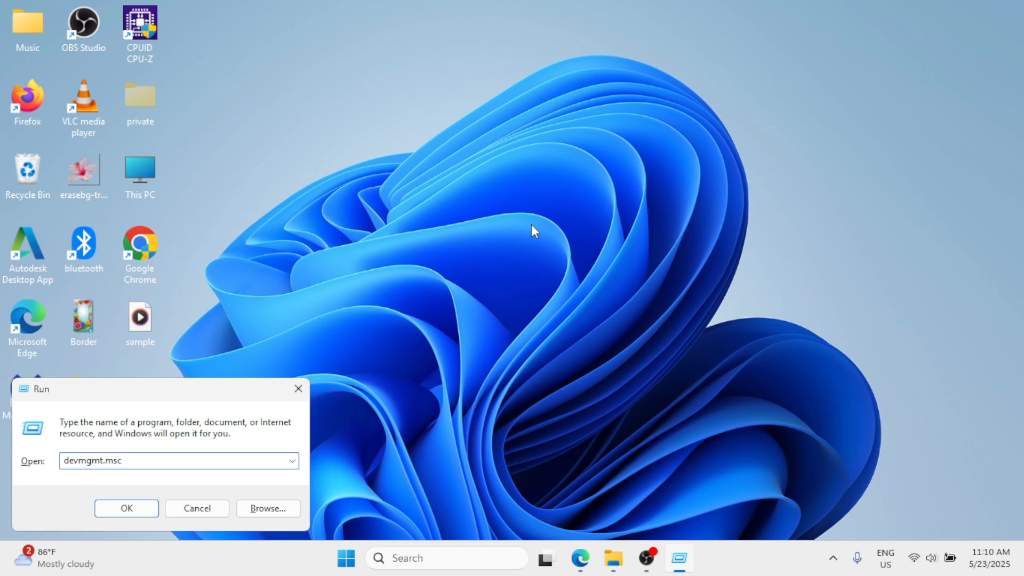
{"action": "key", "text": "Return"}
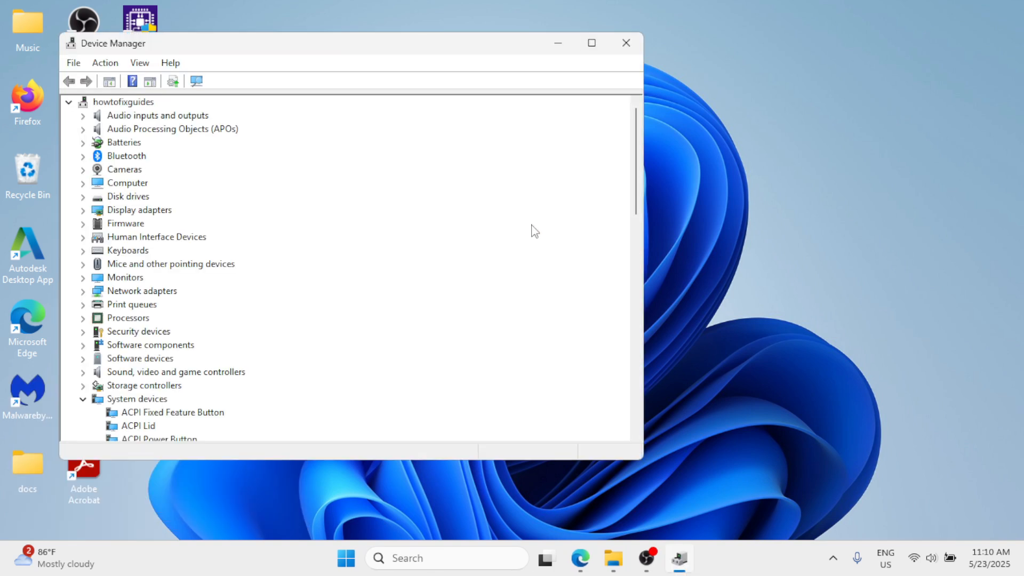
{"action": "key", "text": "Down"}
{"action": "key", "text": "Down"}
{"action": "key", "text": "Down"}
{"action": "key", "text": "Down"}
{"action": "key", "text": "Down"}
{"action": "key", "text": "Down"}
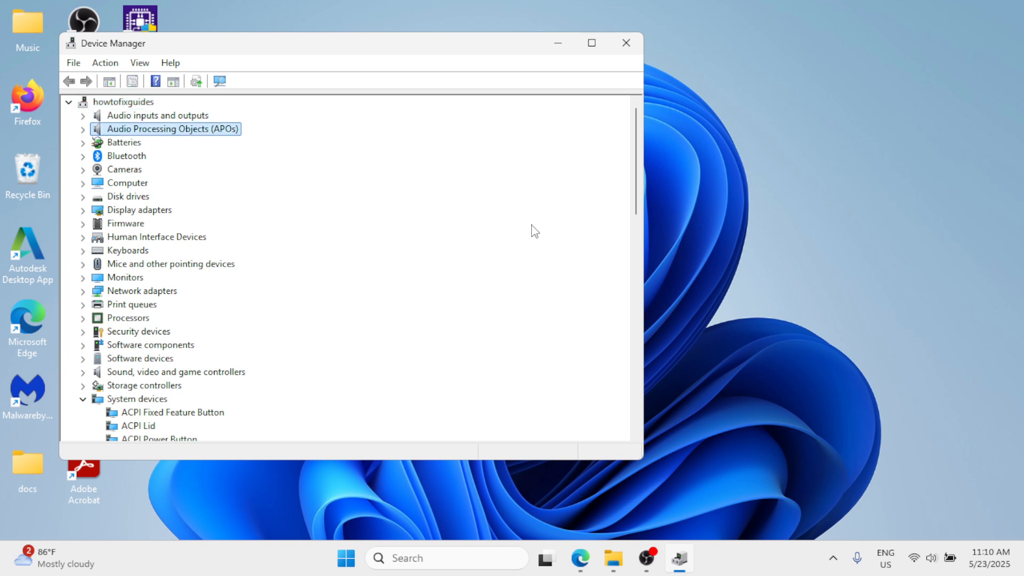
{"action": "key", "text": "Down"}
{"action": "key", "text": "Down"}
{"action": "key", "text": "Down"}
{"action": "key", "text": "Down"}
{"action": "key", "text": "Down"}
{"action": "key", "text": "Down"}
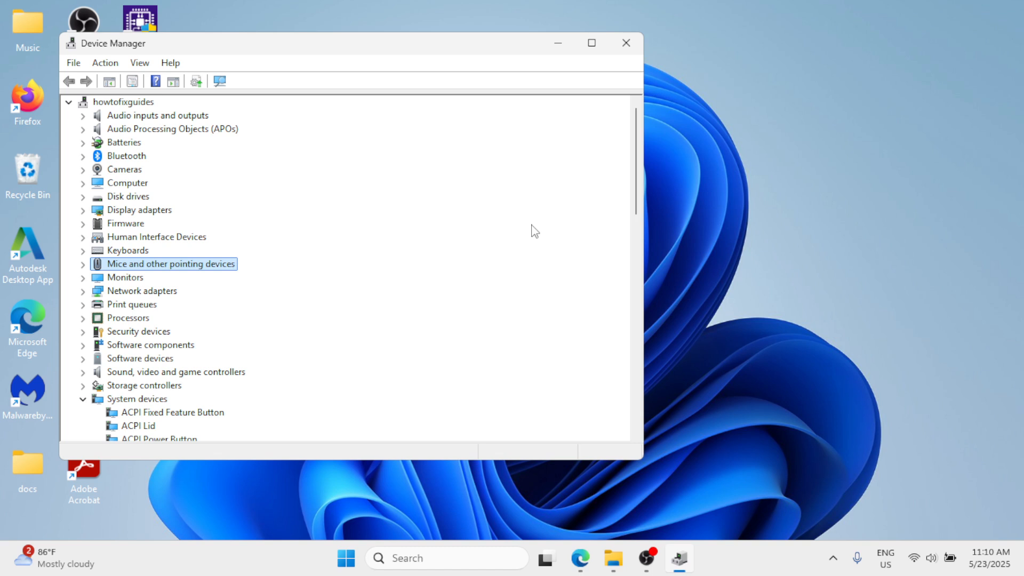
{"action": "key", "text": "Right"}
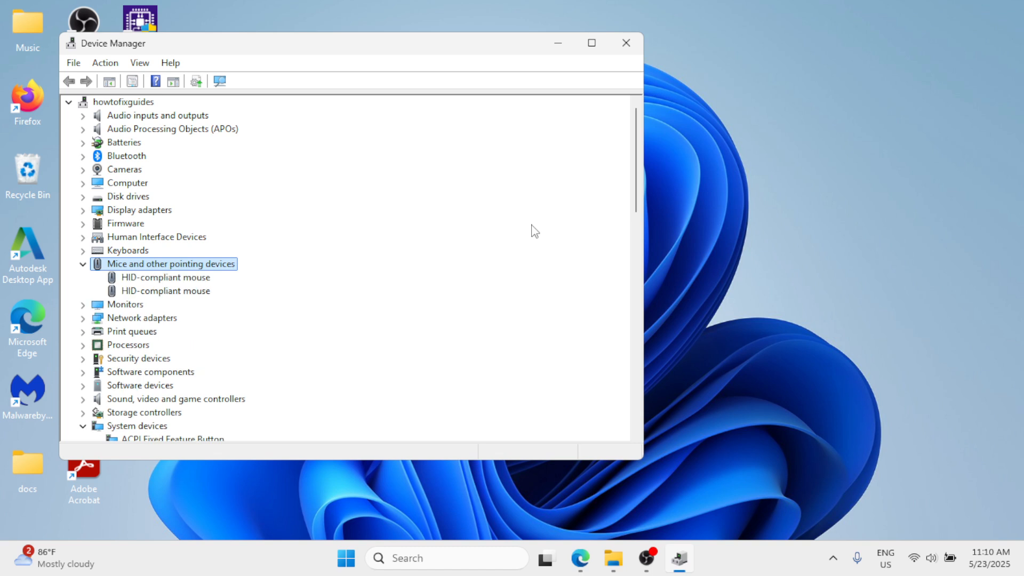
Open the properties of the first HID-compliant mouse and show its driver options
{"action": "key", "text": "Down"}
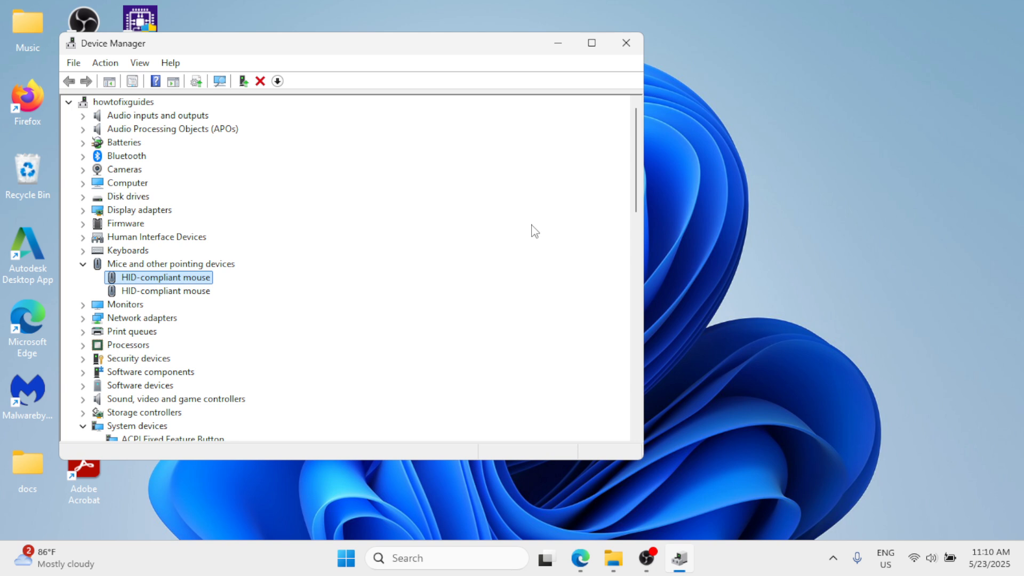
{"action": "key", "text": "Return"}
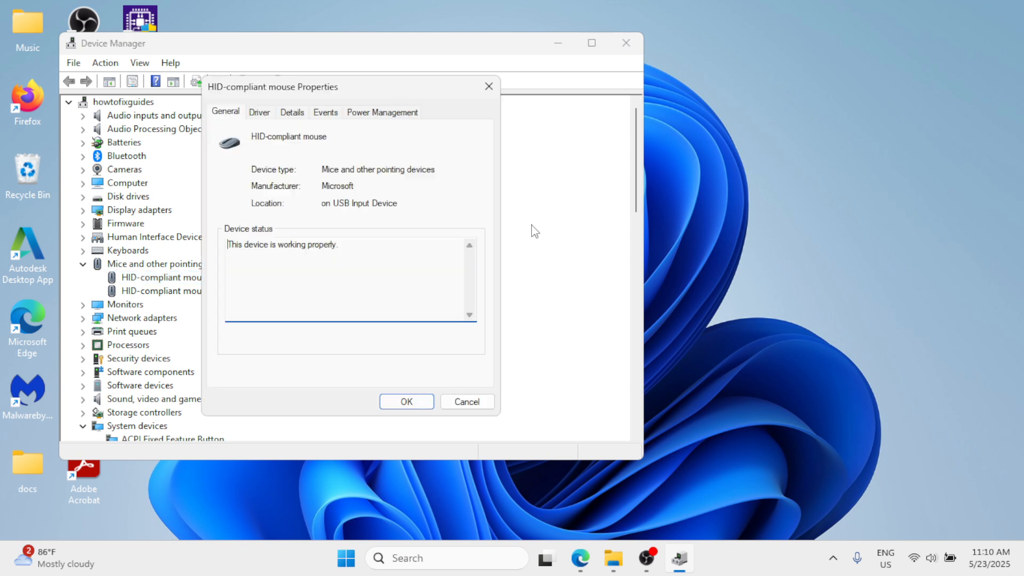
{"action": "key", "text": "Tab"}
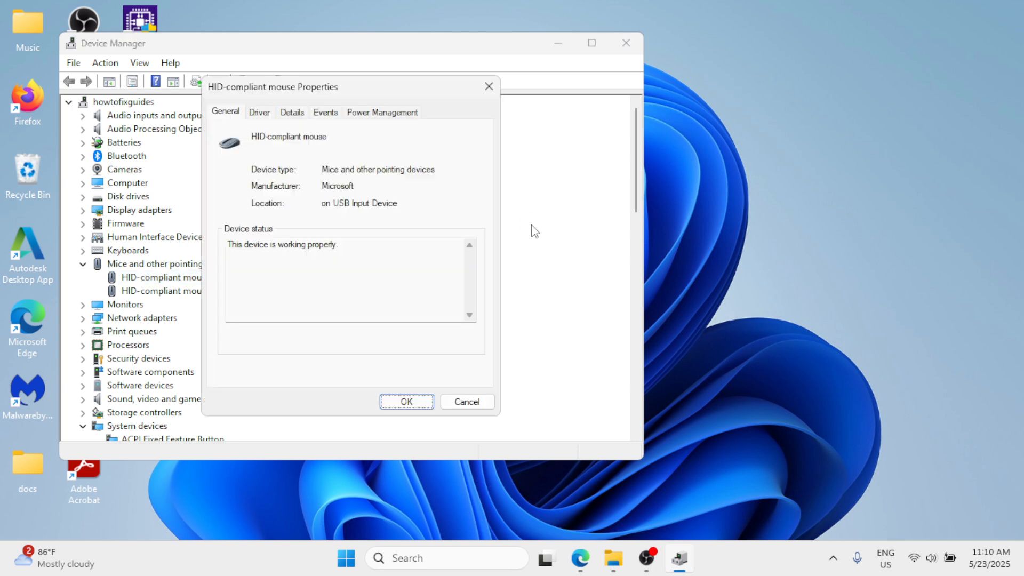
{"action": "key", "text": "Tab"}
{"action": "key", "text": "Tab"}
{"action": "key", "text": "Right"}
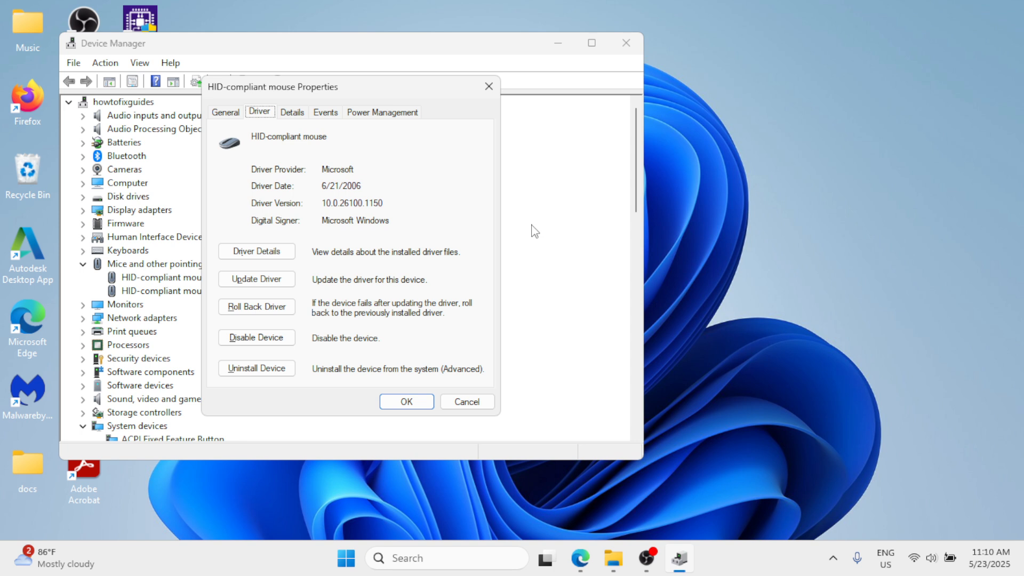
Disable the first HID-compliant mouse, confirm the action, and close its properties
{"action": "key", "text": "Tab"}
{"action": "key", "text": "Tab"}
{"action": "key", "text": "Tab"}
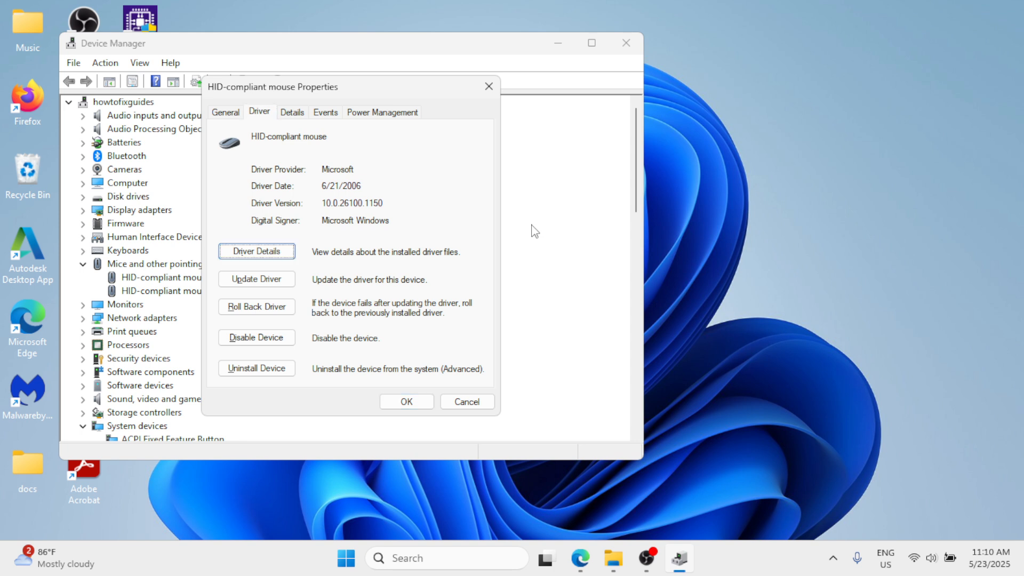
{"action": "key", "text": "Tab"}
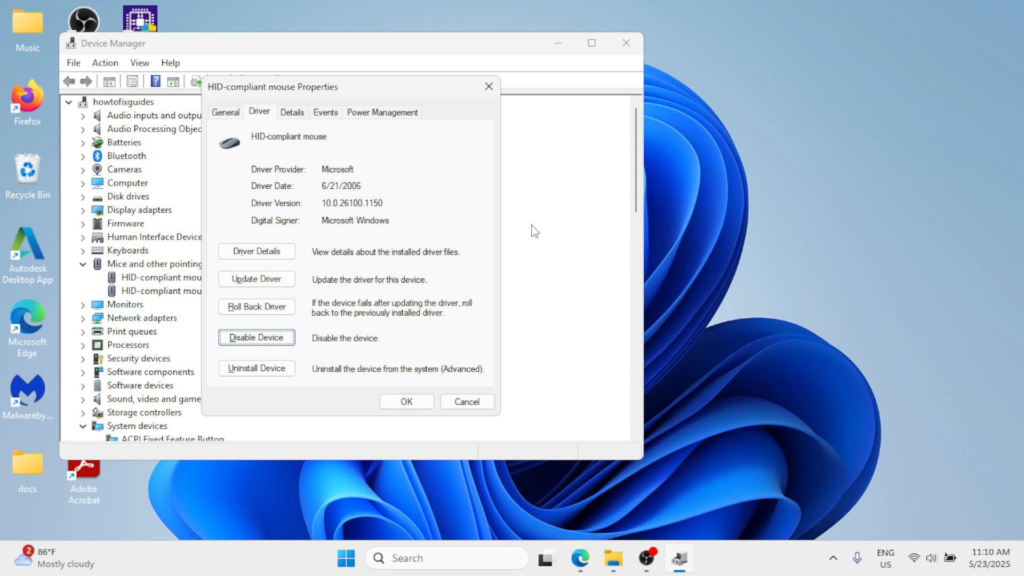
{"action": "key", "text": "Return"}
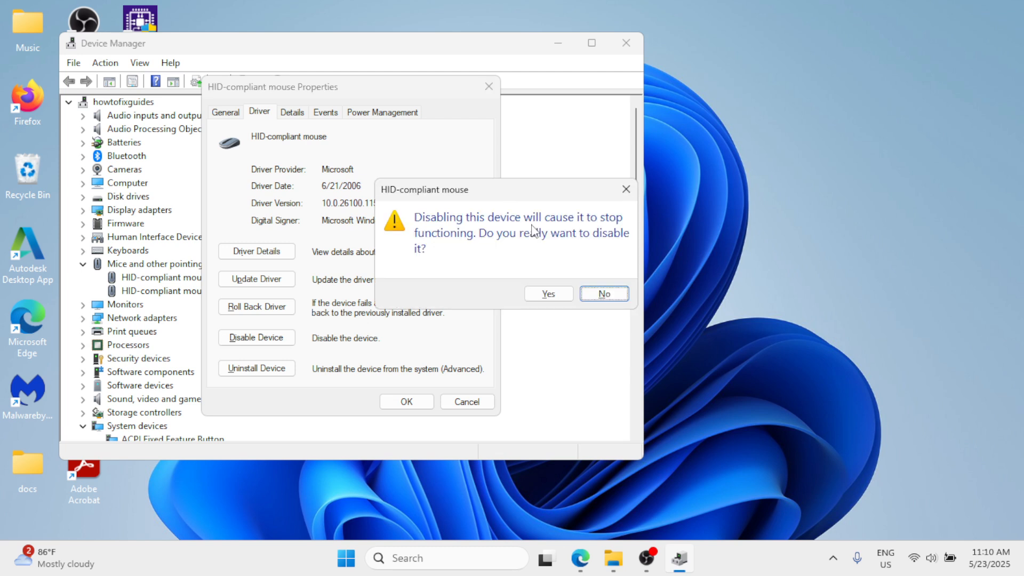
{"action": "key", "text": "Tab"}
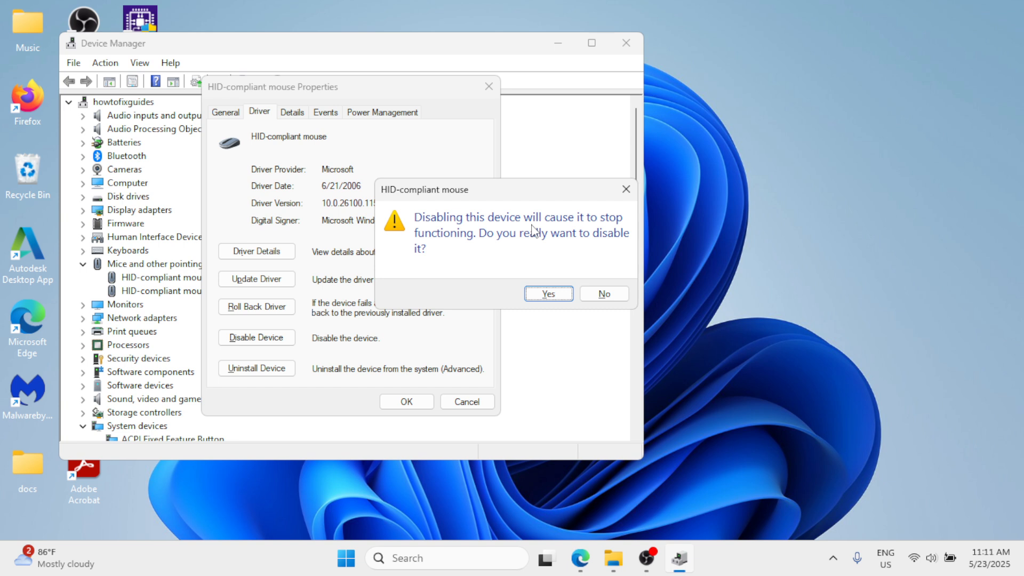
{"action": "key", "text": "Return"}
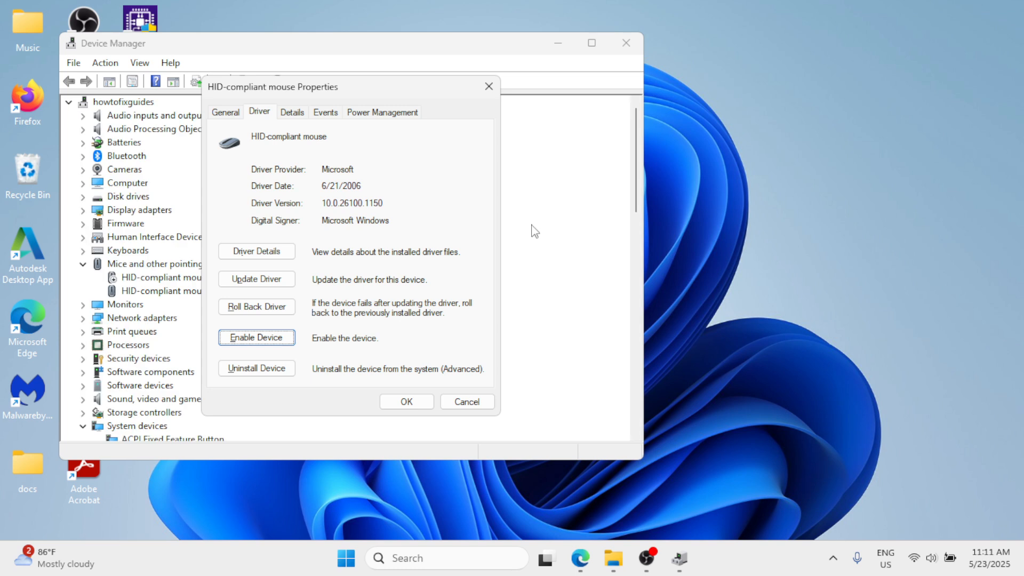
{"action": "key", "text": "Tab"}
{"action": "key", "text": "Tab"}
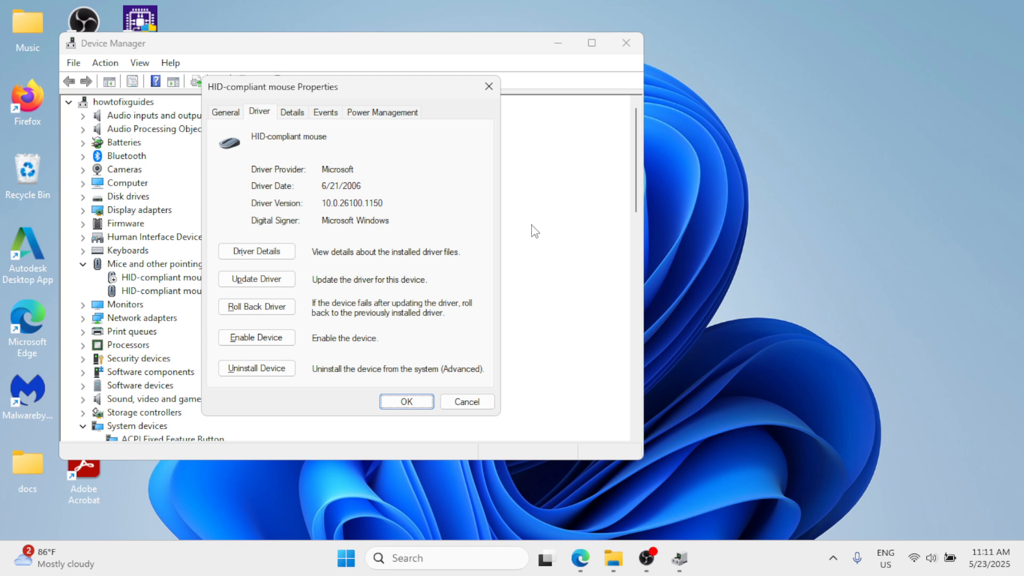
{"action": "key", "text": "Return"}
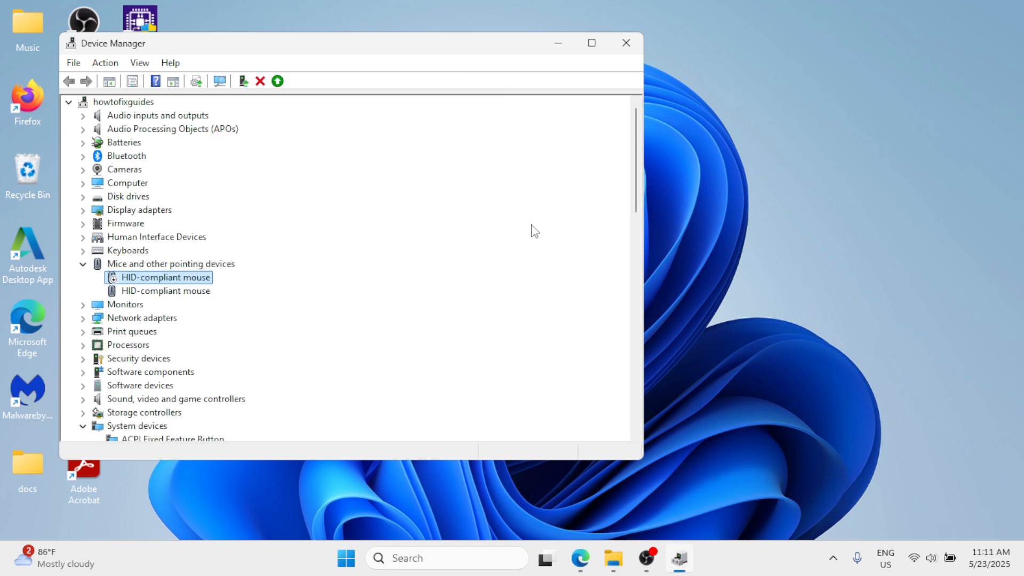
Open the properties of the second HID-compliant mouse and show its driver options
{"action": "key", "text": "Down"}
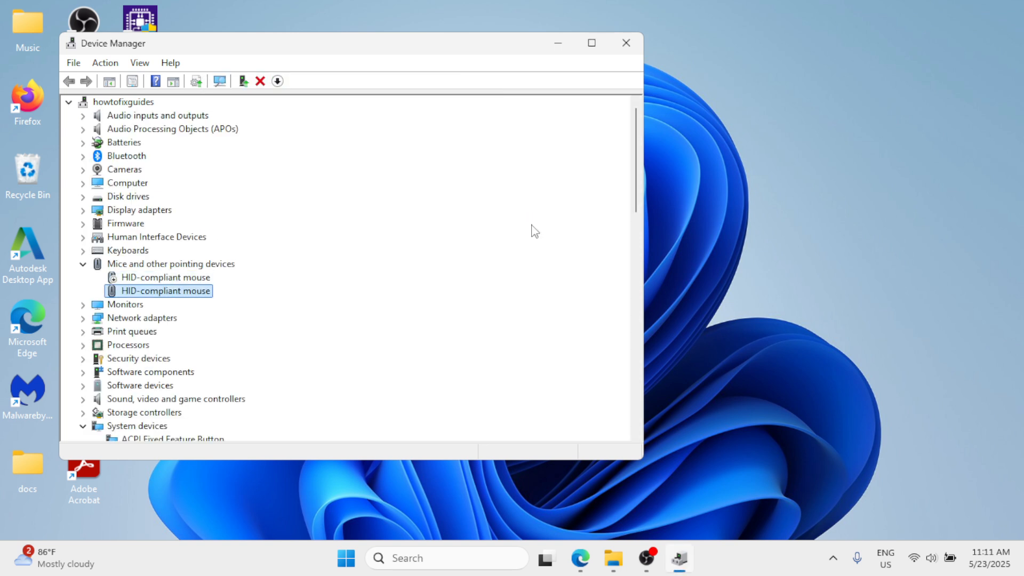
{"action": "key", "text": "Return"}
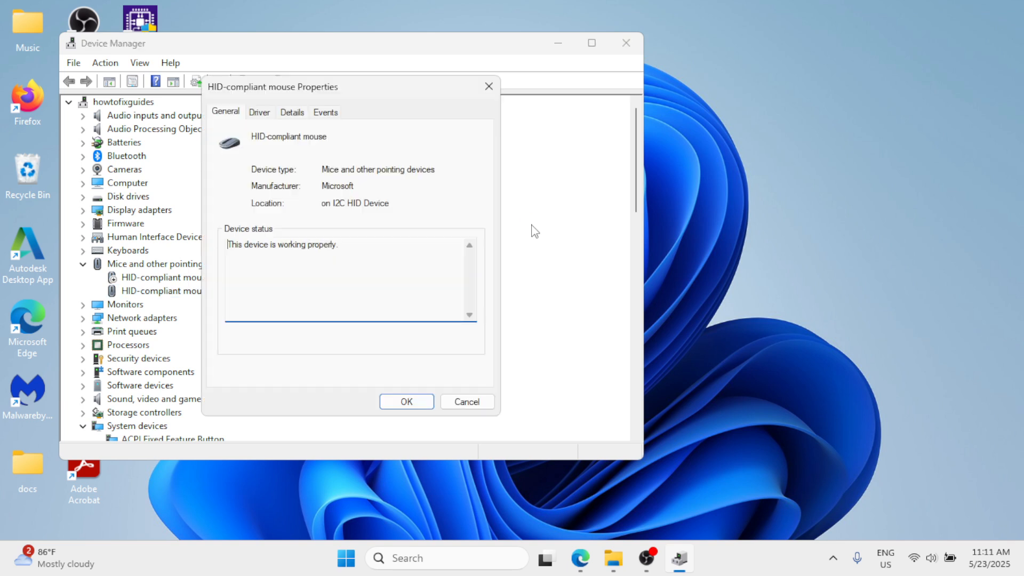
{"action": "key", "text": "Tab"}
{"action": "key", "text": "Tab"}
{"action": "key", "text": "Tab"}
{"action": "key", "text": "Tab"}
{"action": "key", "text": "Tab"}
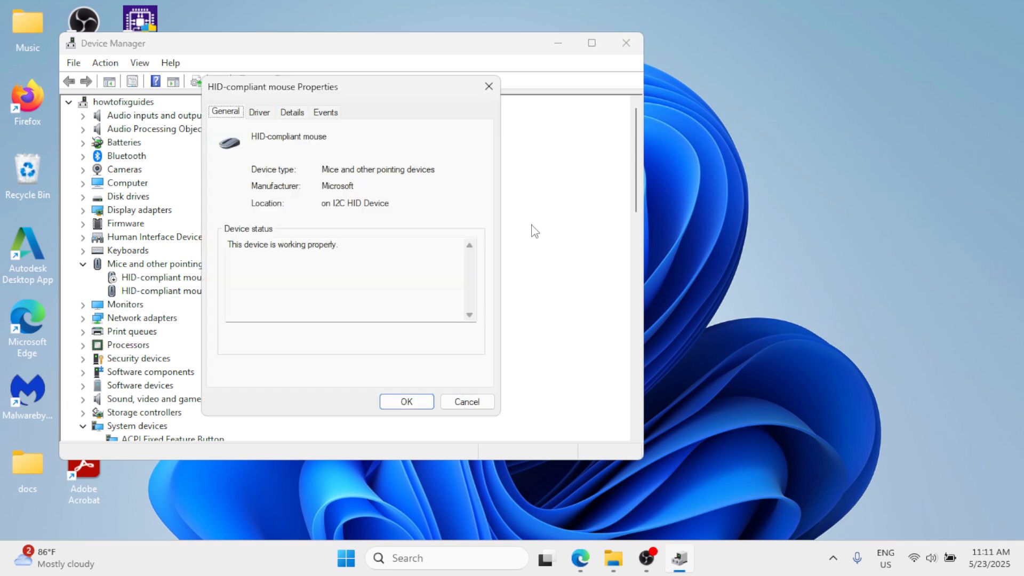
{"action": "key", "text": "Tab"}
{"action": "key", "text": "Tab"}
{"action": "key", "text": "Tab"}
{"action": "key", "text": "Tab"}
{"action": "key", "text": "Tab"}
{"action": "key", "text": "Tab"}
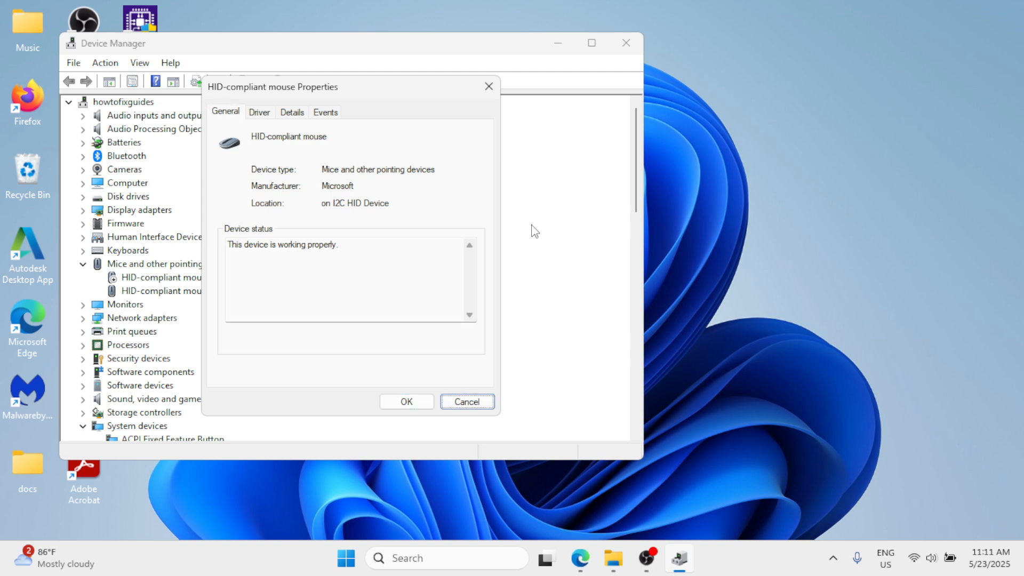
{"action": "key", "text": "ctrl+Tab"}
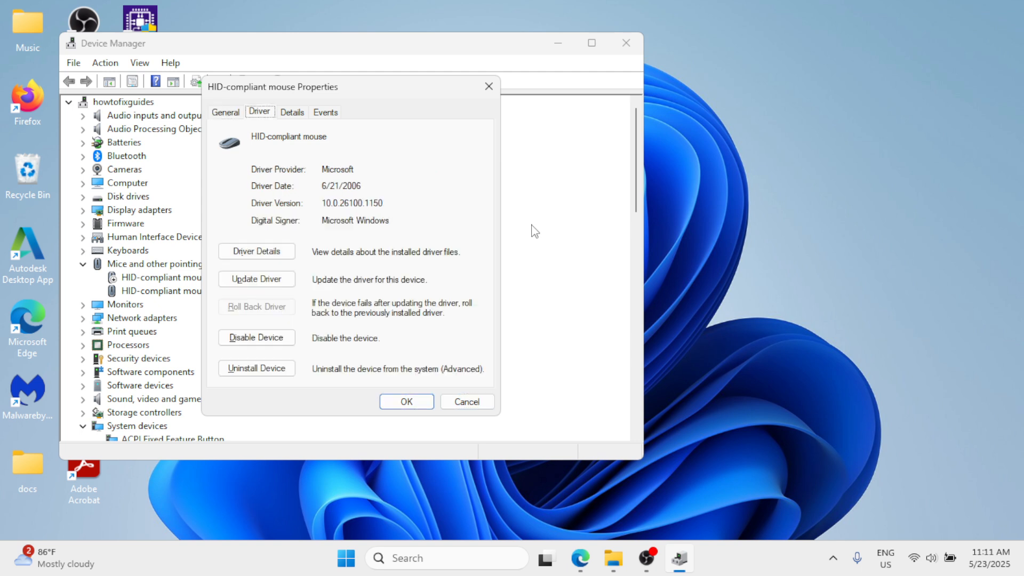
Disable the second HID-compliant mouse, confirm the action, and close its properties
{"action": "key", "text": "Tab"}
{"action": "key", "text": "Tab"}
{"action": "key", "text": "Tab"}
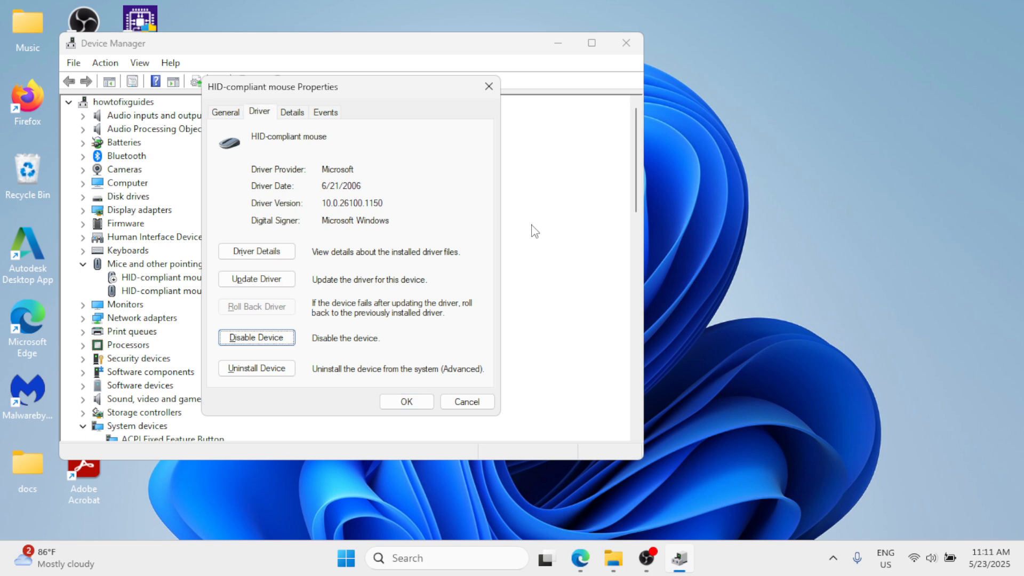
{"action": "key", "text": "Return"}
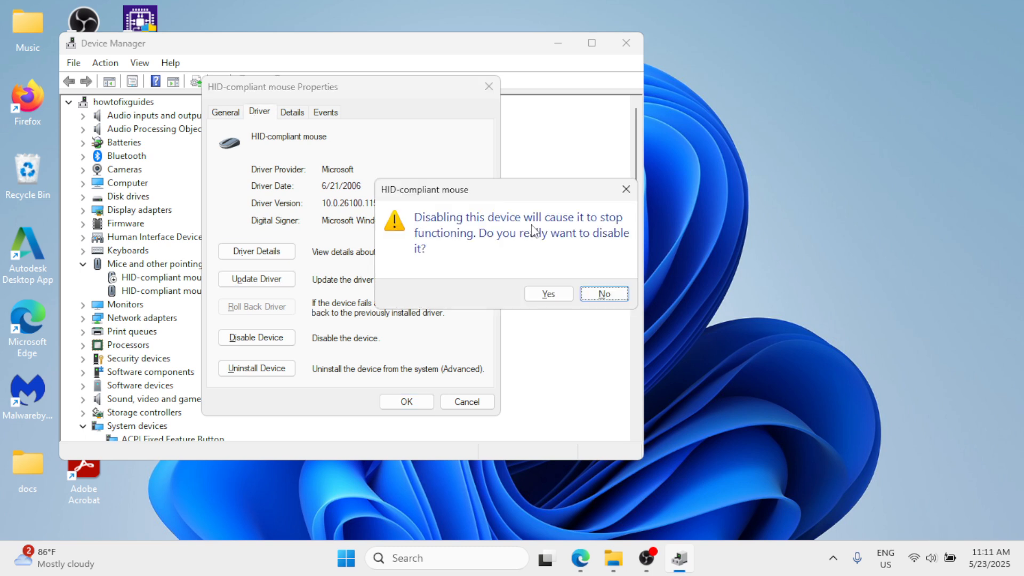
{"action": "key", "text": "Left"}
{"action": "key", "text": "Return"}
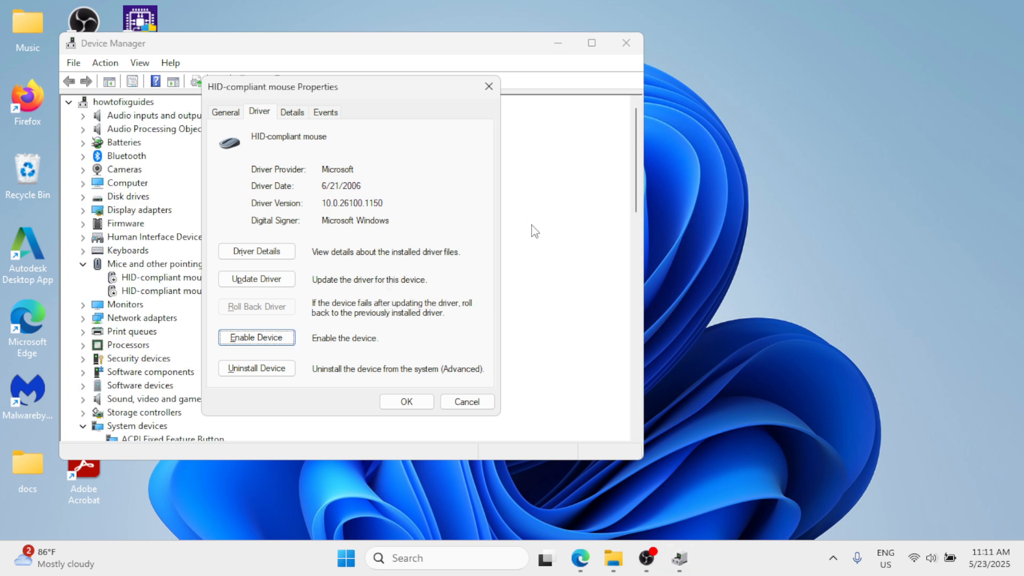
{"action": "key", "text": "Tab"}
{"action": "key", "text": "Tab"}
{"action": "key", "text": "Return"}
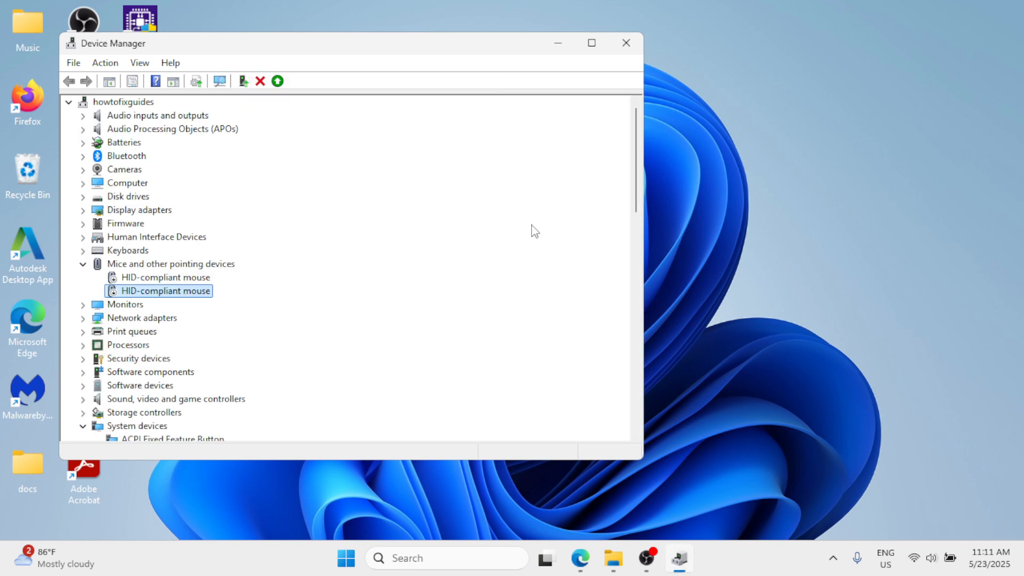
Locate the Restart option among the system's shut down or sign out choices, and return to Device Manager without restarting
{"action": "key", "text": "super"}
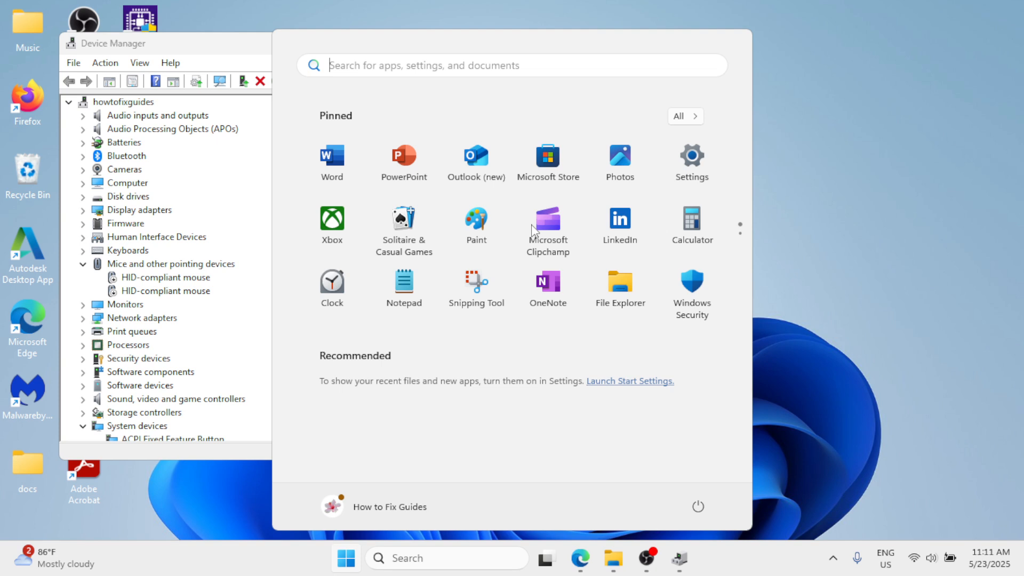
{"action": "key", "text": "super+x"}
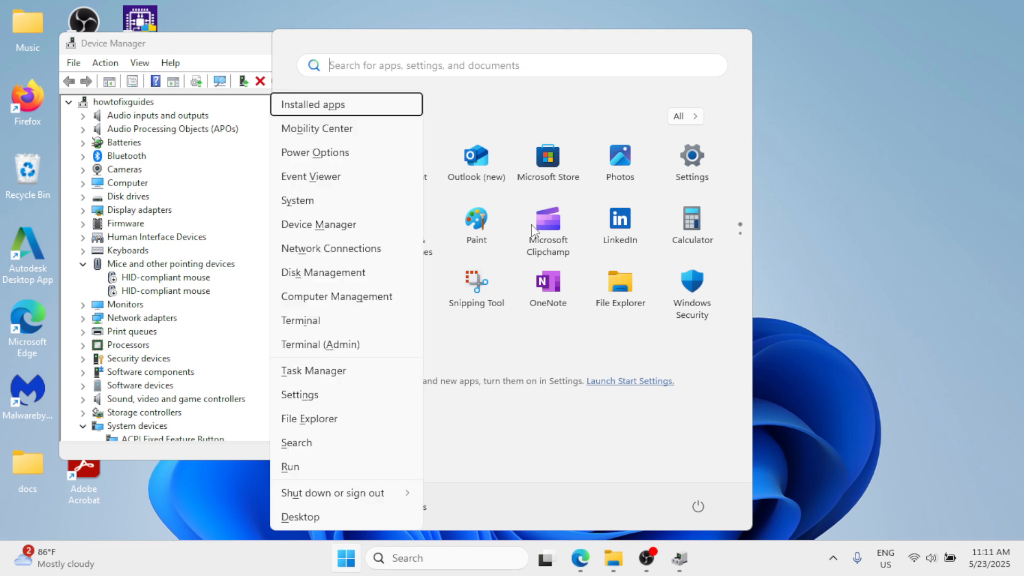
{"action": "key", "text": "Down"}
{"action": "key", "text": "Down"}
{"action": "key", "text": "Down"}
{"action": "key", "text": "Down"}
{"action": "key", "text": "Down"}
{"action": "key", "text": "Down"}
{"action": "key", "text": "Down"}
{"action": "key", "text": "Down"}
{"action": "key", "text": "Down"}
{"action": "key", "text": "Down"}
{"action": "key", "text": "Down"}
{"action": "key", "text": "Down"}
{"action": "key", "text": "Down"}
{"action": "key", "text": "Down"}
{"action": "key", "text": "Down"}
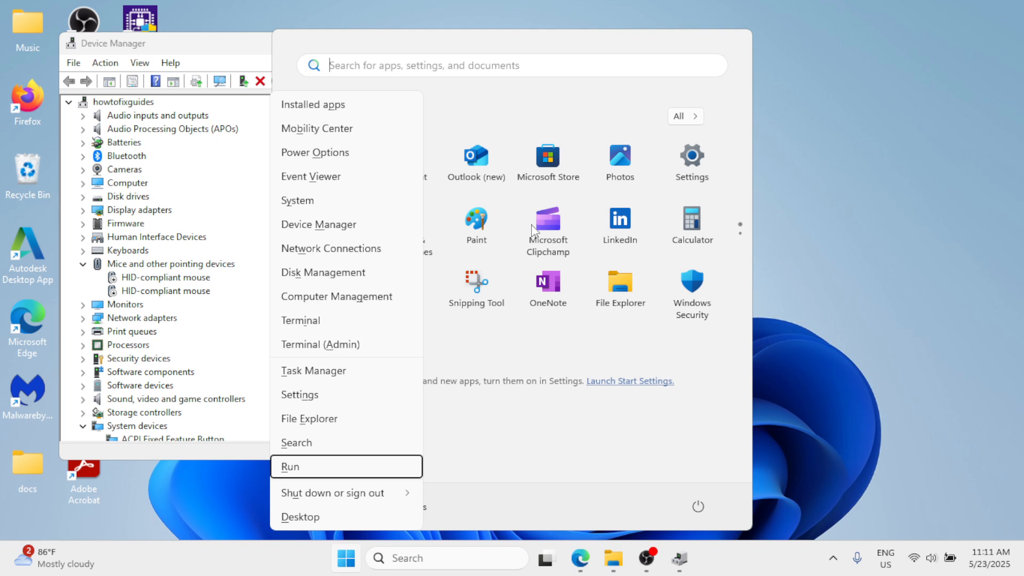
{"action": "key", "text": "Down"}
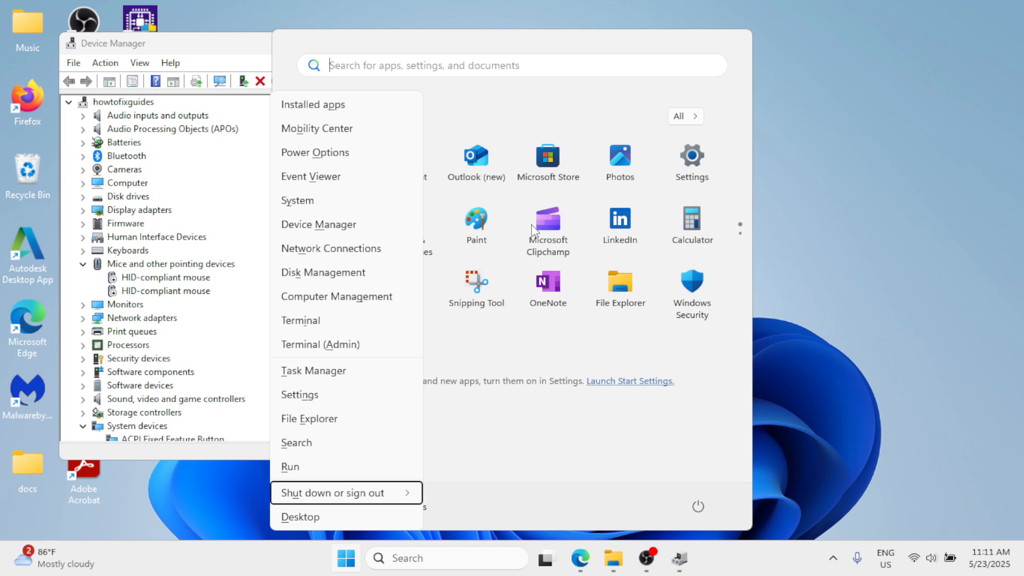
{"action": "key", "text": "Right"}
{"action": "key", "text": "Down"}
{"action": "key", "text": "Down"}
{"action": "key", "text": "Down"}
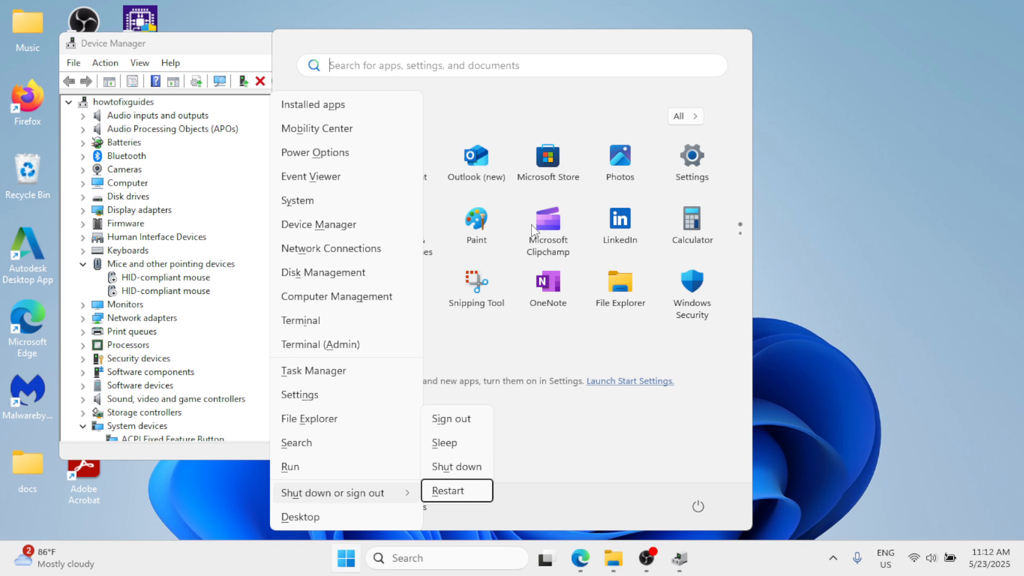
{"action": "key", "text": "Left"}
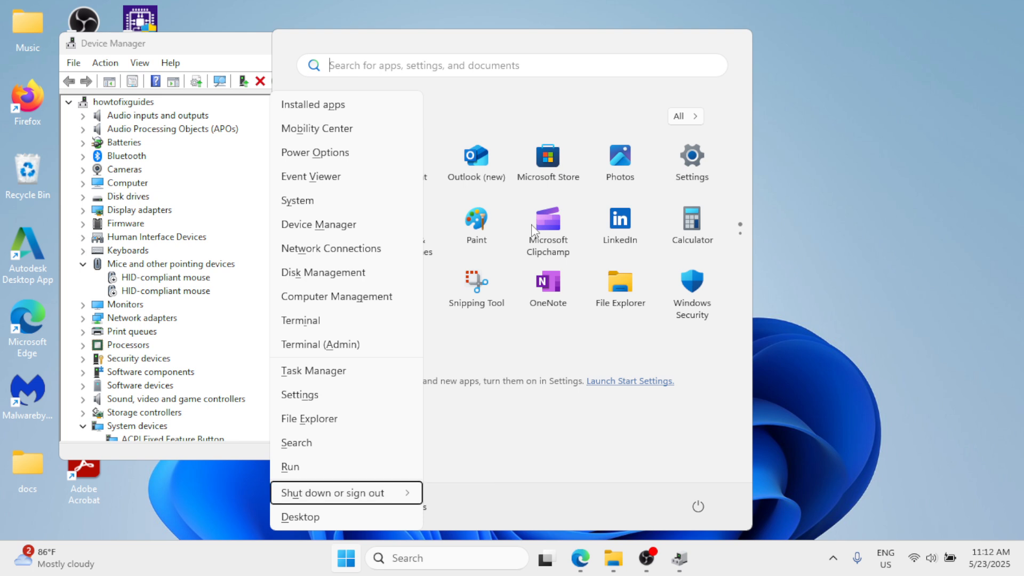
{"action": "key", "text": "Escape"}
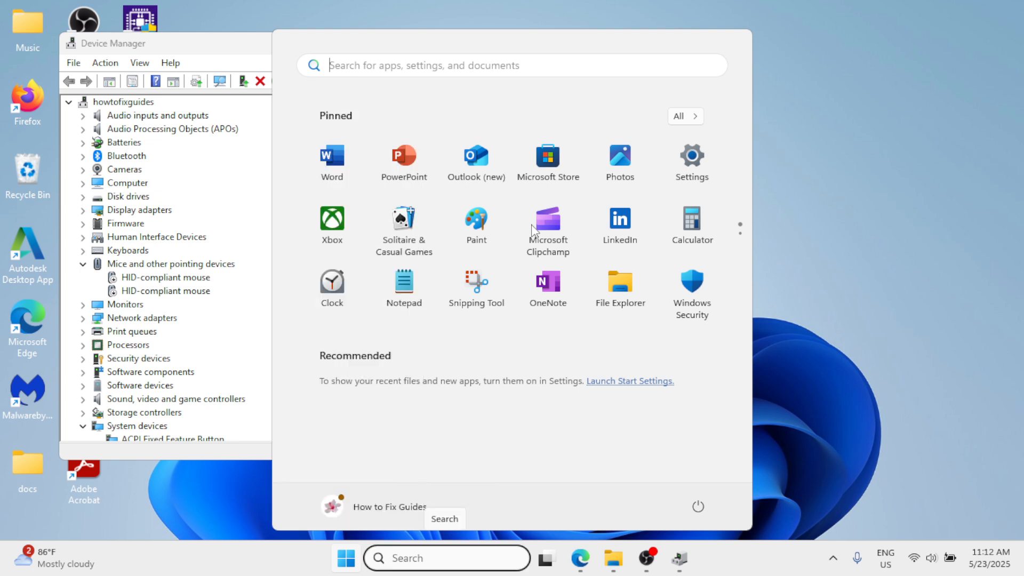
{"action": "key", "text": "Escape"}
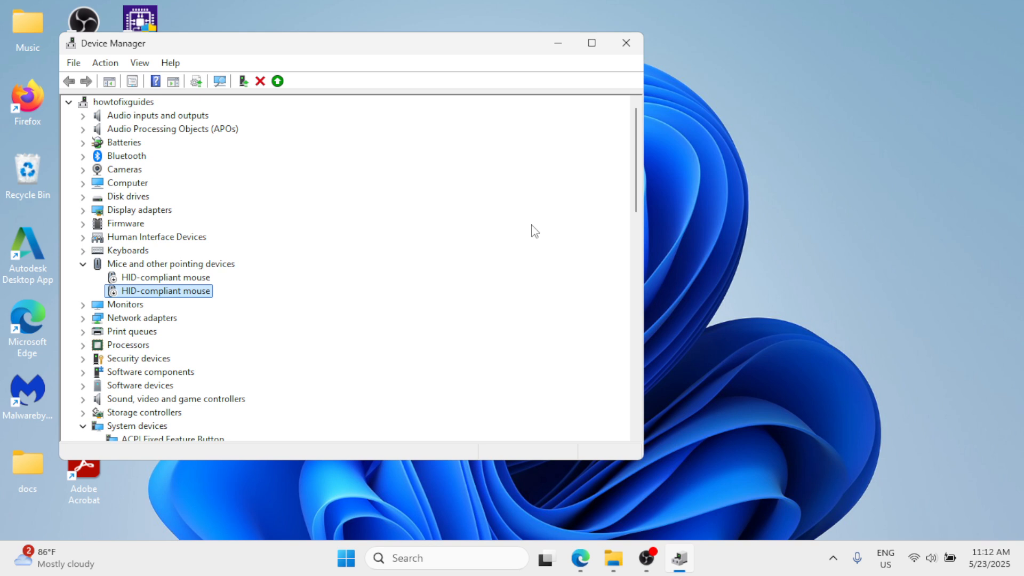
Open the properties of the second HID-compliant mouse and show its driver options
{"action": "key", "text": "Return"}
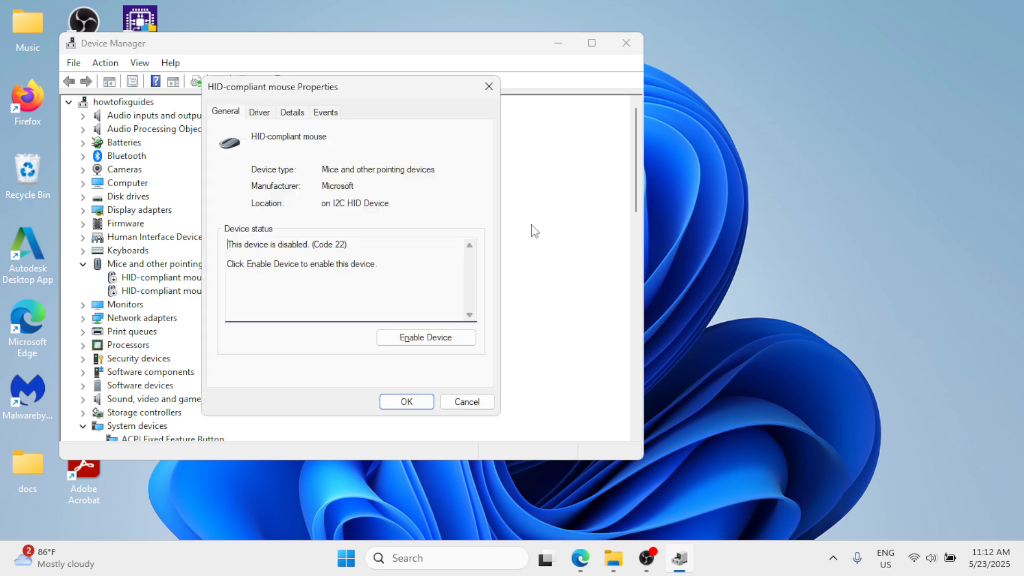
{"action": "key", "text": "Tab"}
{"action": "key", "text": "Tab"}
{"action": "key", "text": "Tab"}
{"action": "key", "text": "Tab"}
{"action": "key", "text": "Tab"}
{"action": "key", "text": "Tab"}
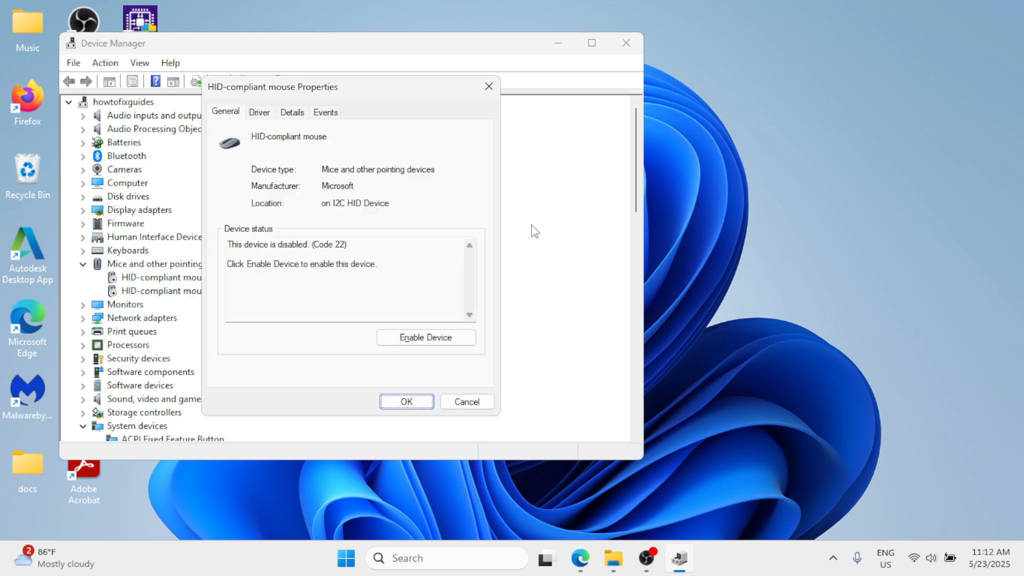
{"action": "key", "text": "Tab"}
{"action": "key", "text": "Tab"}
{"action": "key", "text": "Tab"}
{"action": "key", "text": "Right"}
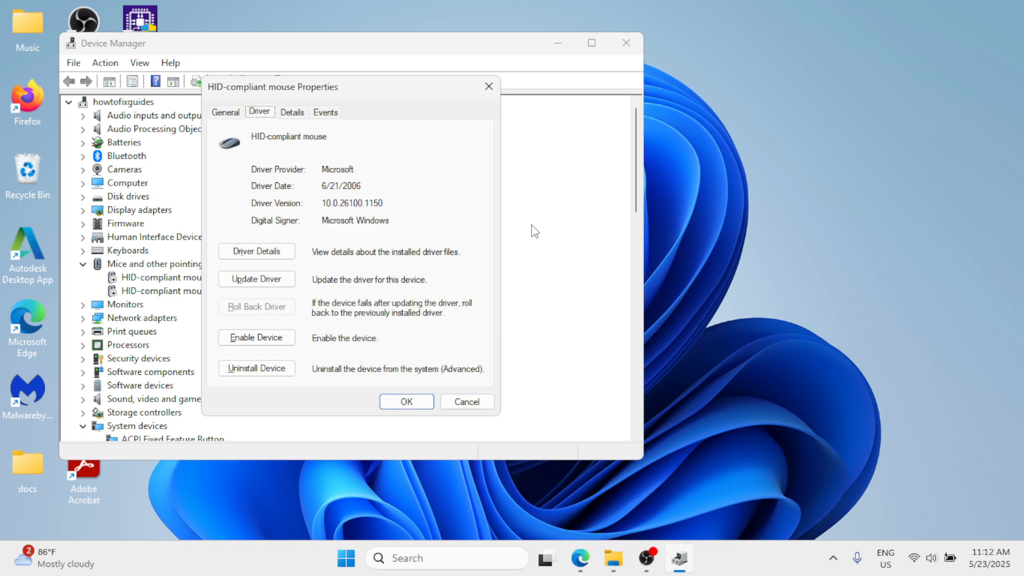
Enable the second HID-compliant mouse and close its properties
{"action": "key", "text": "Tab"}
{"action": "key", "text": "Tab"}
{"action": "key", "text": "Tab"}
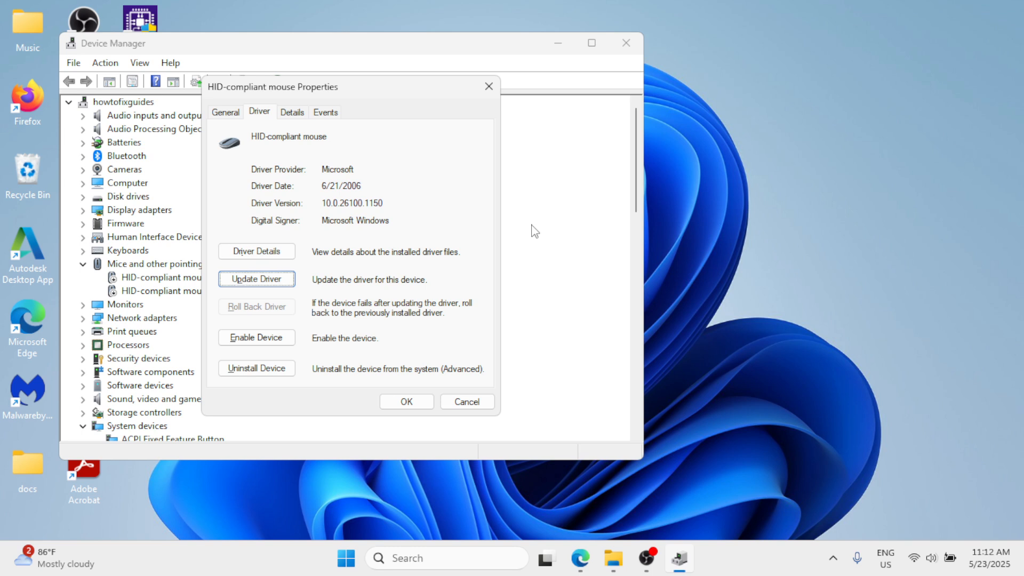
{"action": "key", "text": "Return"}
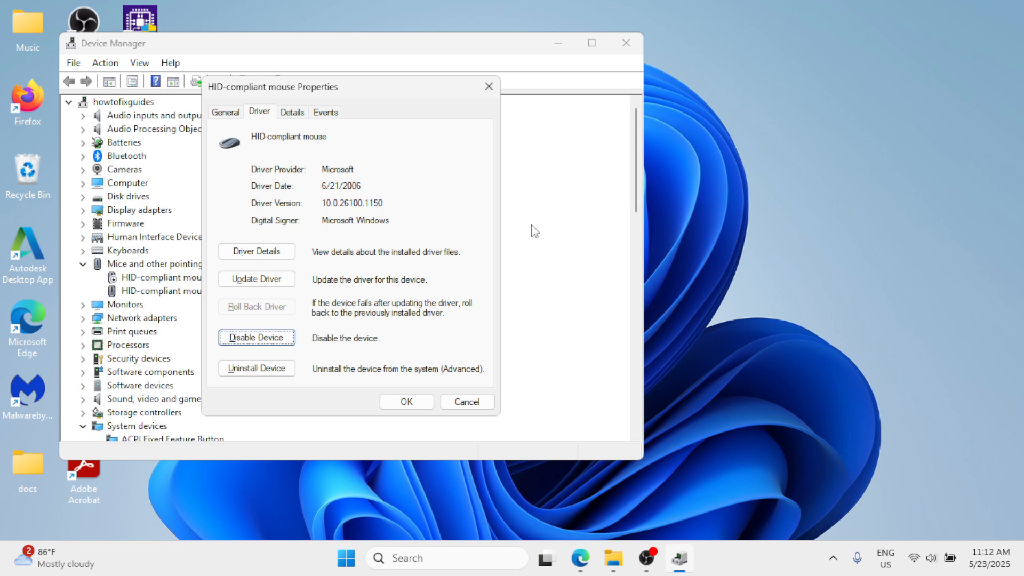
{"action": "key", "text": "Tab"}
{"action": "key", "text": "Tab"}
{"action": "key", "text": "Return"}
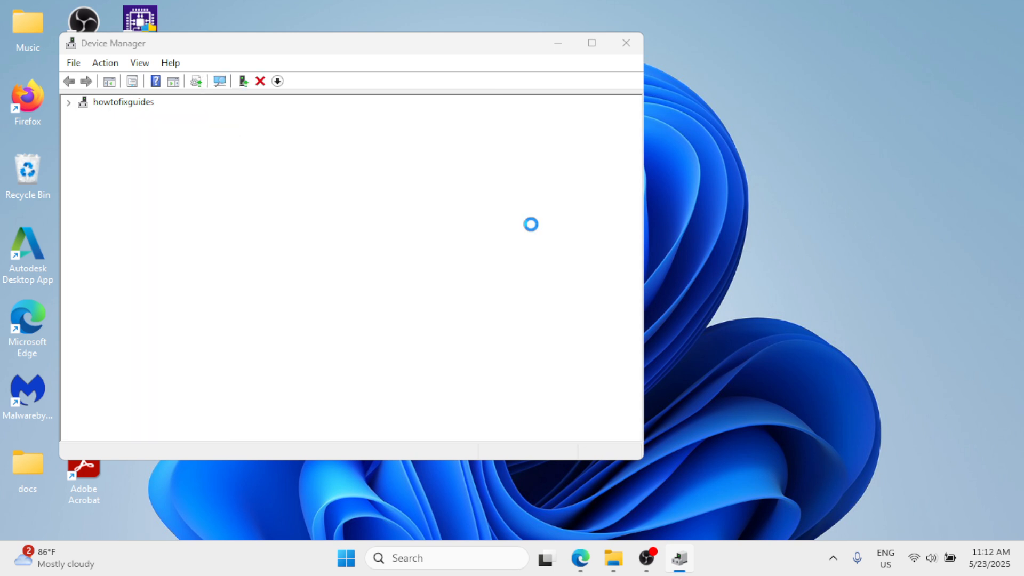
Open the properties of the first HID-compliant mouse and show its driver options
{"action": "key", "text": "Up"}
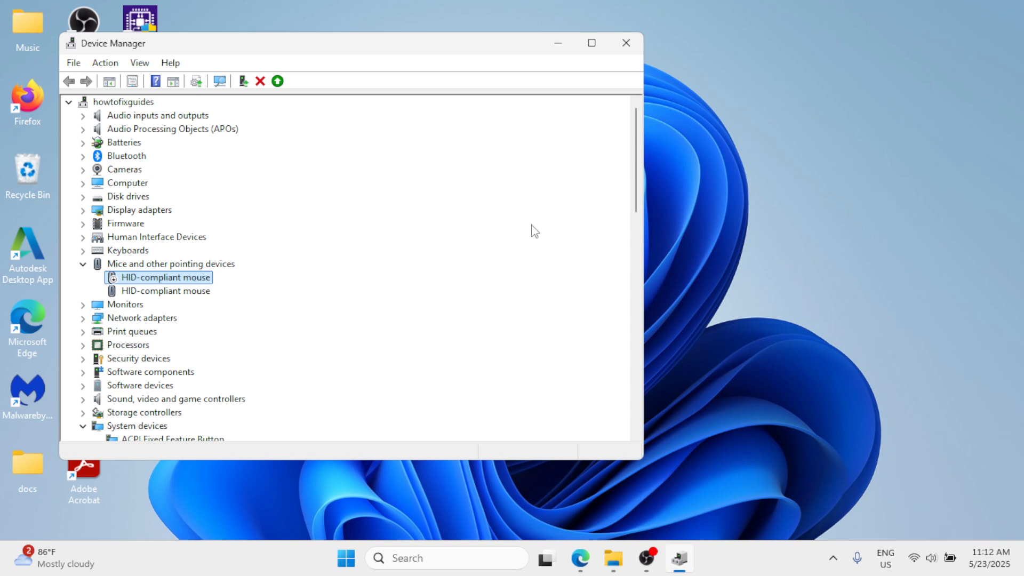
{"action": "key", "text": "Return"}
{"action": "key", "text": "Tab"}
{"action": "key", "text": "Tab"}
{"action": "key", "text": "Tab"}
{"action": "key", "text": "Tab"}
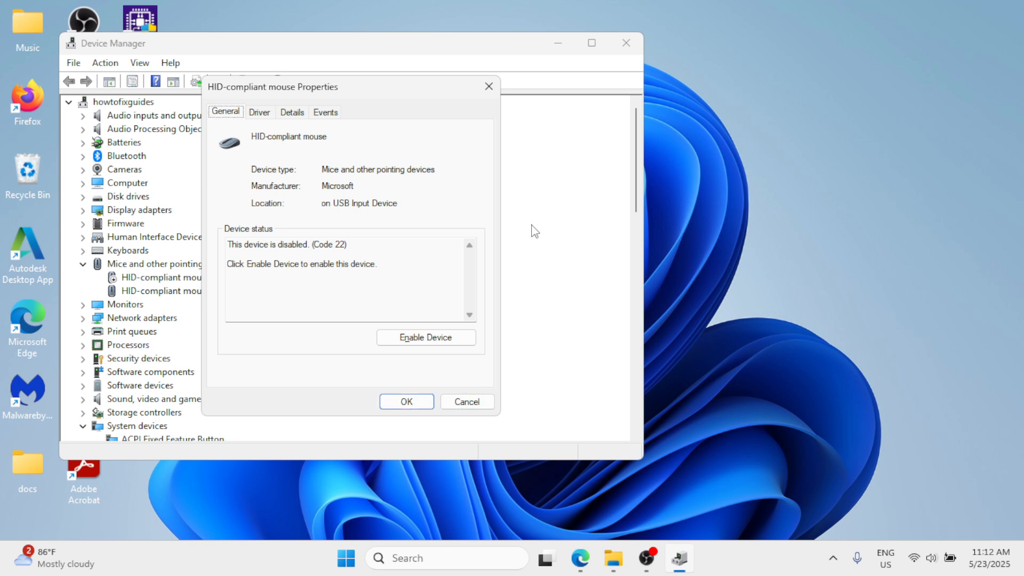
{"action": "key", "text": "Right"}
Enable the first HID-compliant mouse and close its properties
{"action": "key", "text": "Tab"}
{"action": "key", "text": "Tab"}
{"action": "key", "text": "Tab"}
{"action": "key", "text": "Tab"}
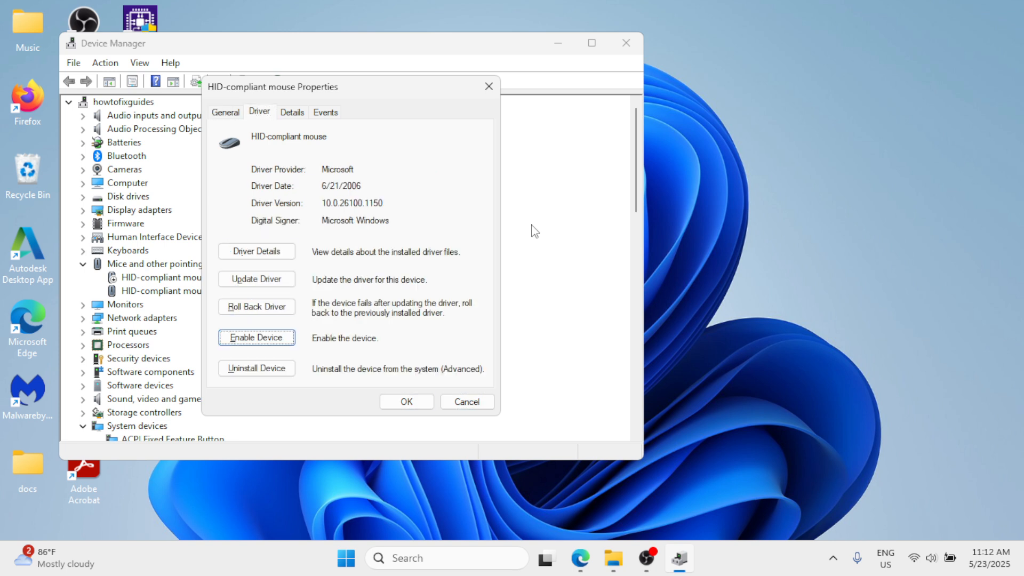
{"action": "key", "text": "Return"}
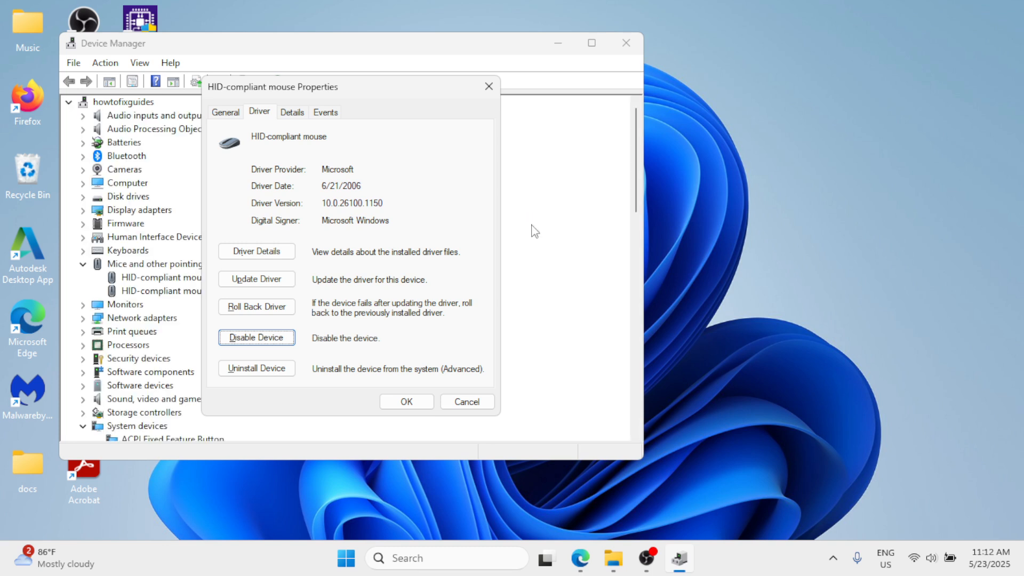
{"action": "key", "text": "Tab"}
{"action": "key", "text": "Tab"}
{"action": "key", "text": "Return"}
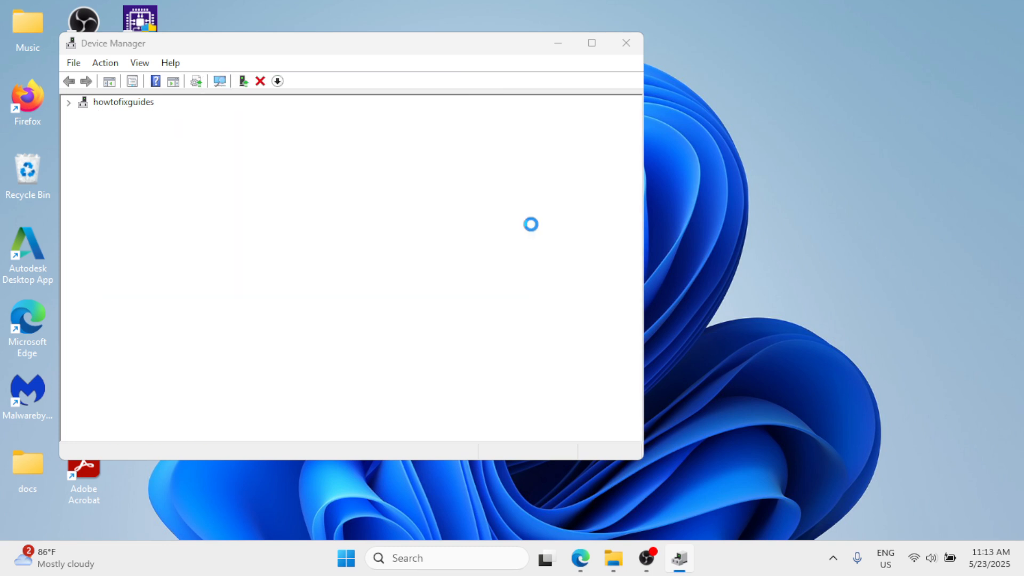